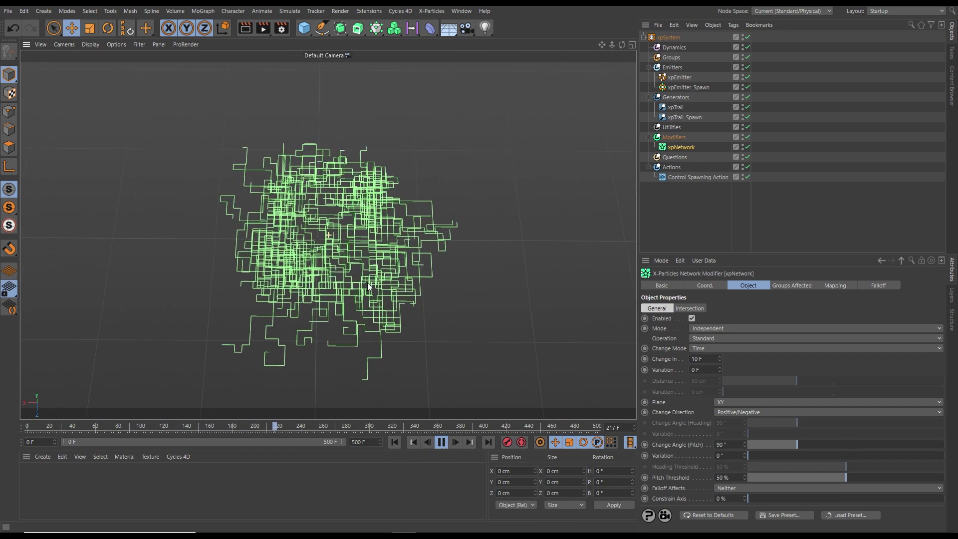
- Zoom and tilt the view over the green trail network, pausing at frame 361
scroll(379, 263, "up", 6)
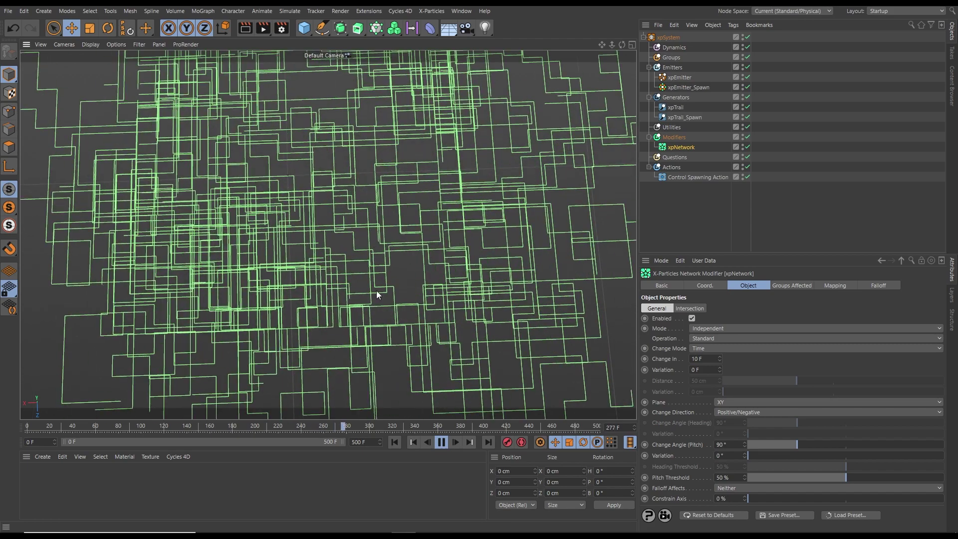
left_click_drag(350, 301, 345, 191, "alt")
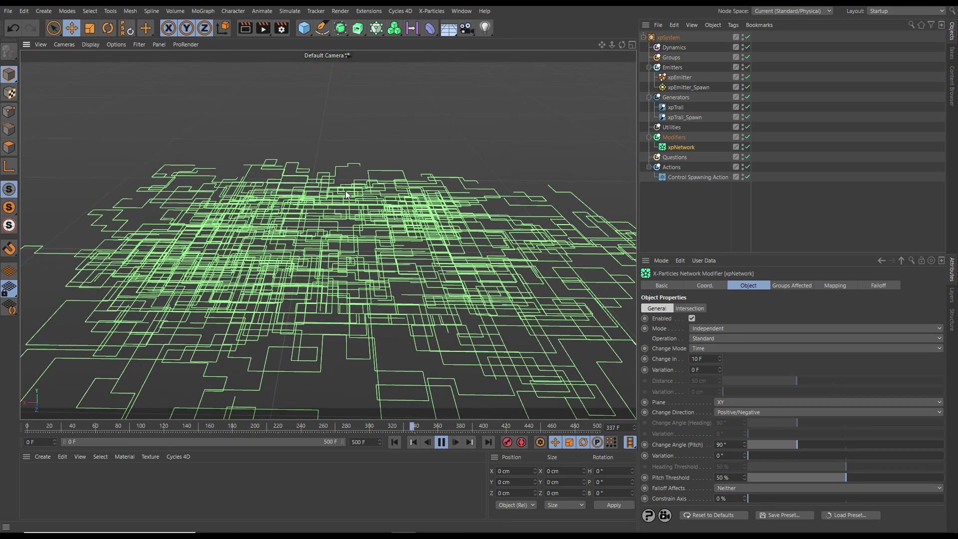
left_click(443, 444)
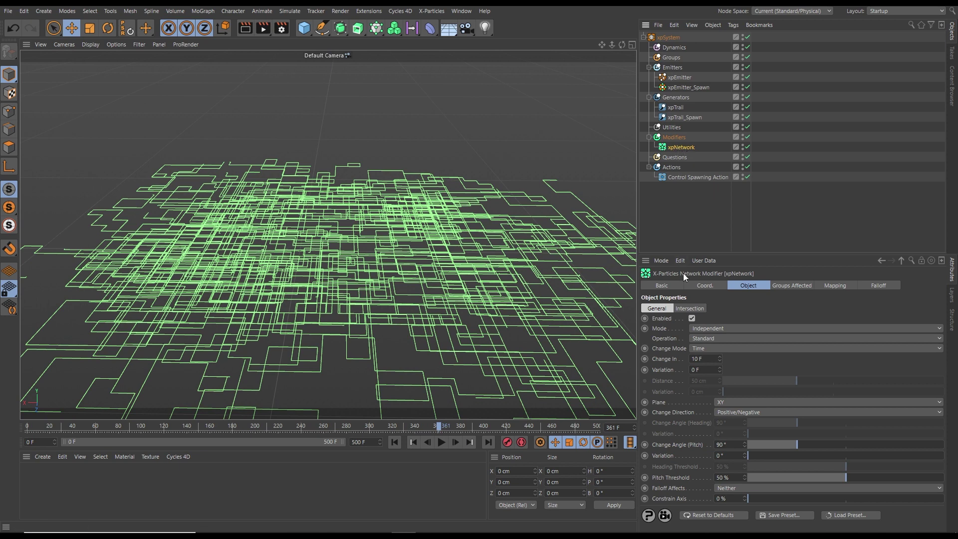
- Make xpNetwork check xpTrail for intersections with Change Direction, then replay from the start
left_click(690, 308)
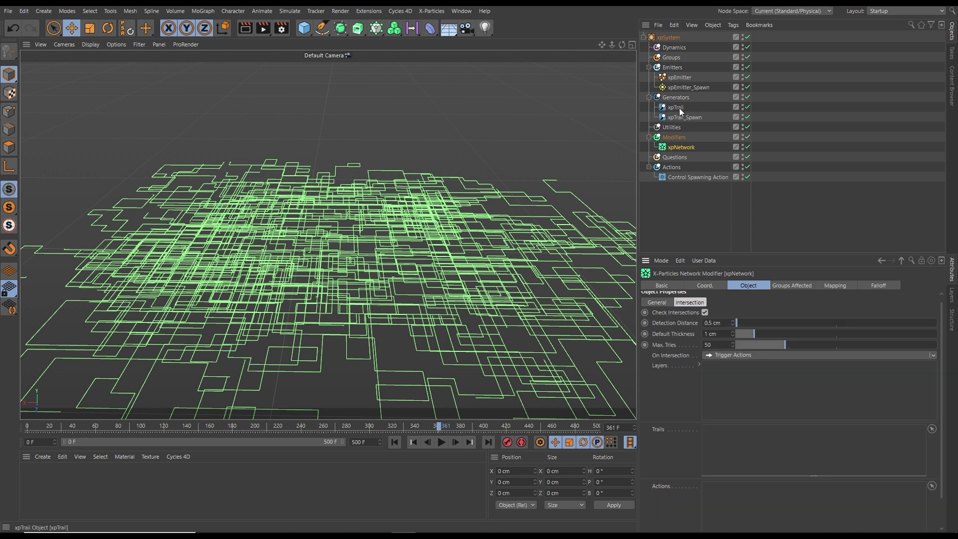
left_click_drag(734, 424, 734, 441)
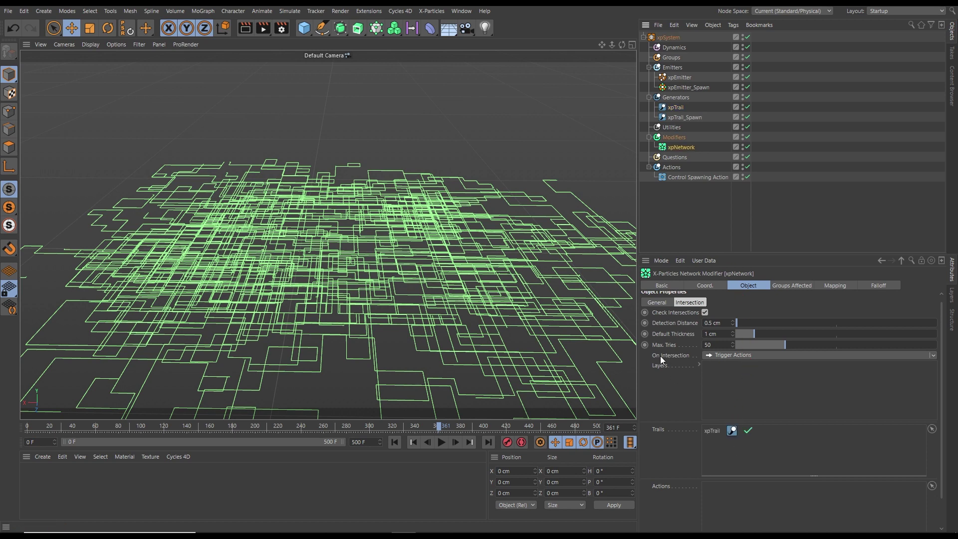
left_click(935, 356)
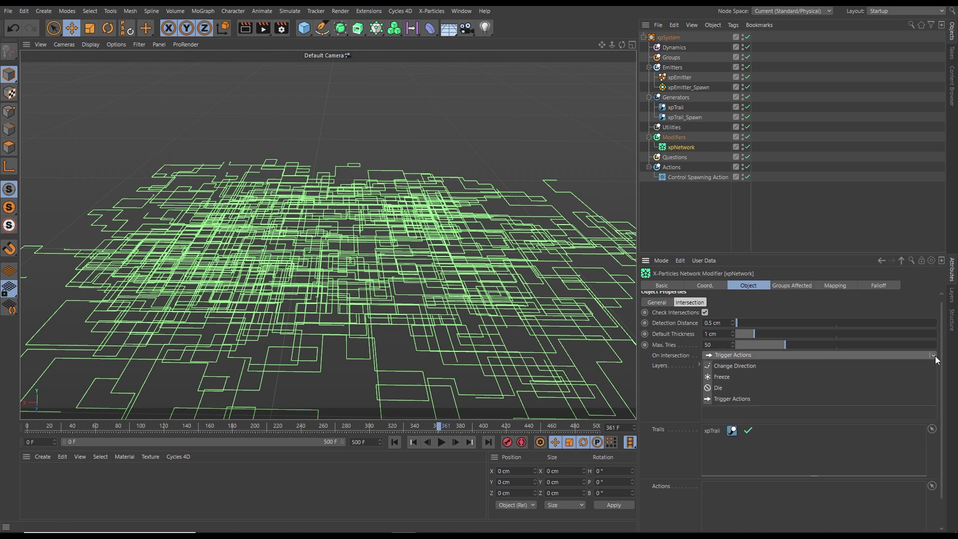
left_click(728, 366)
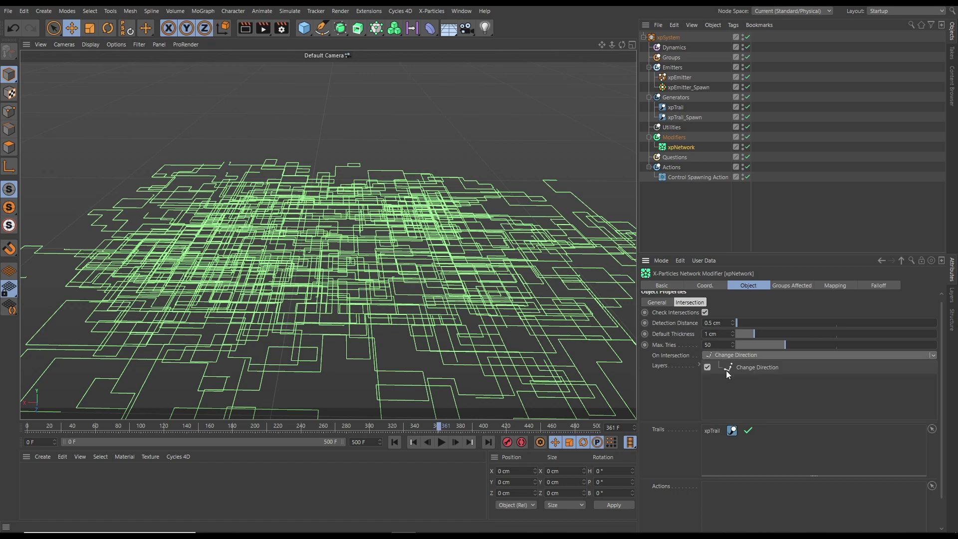
left_click(395, 441)
left_click(440, 443)
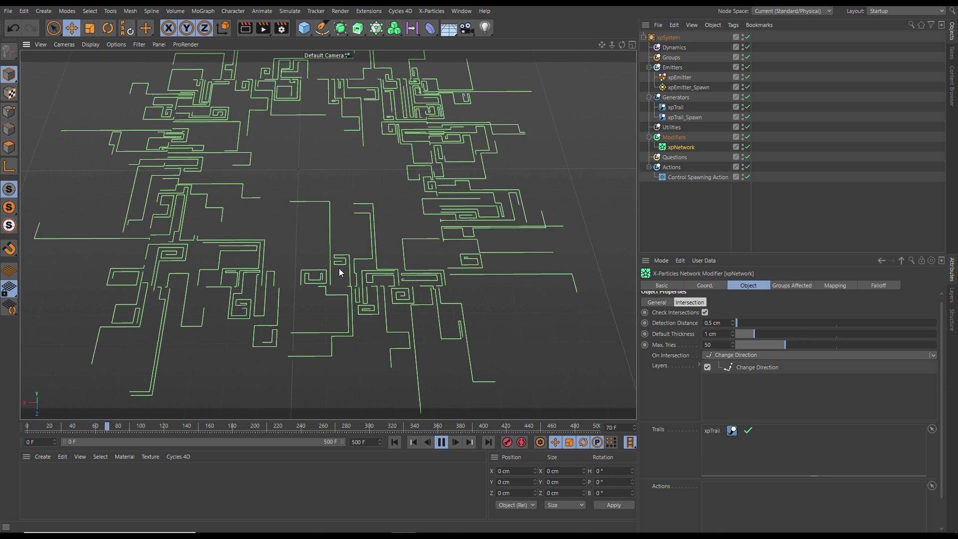
- Pause at frame 246, then orbit, zoom and pan to inspect the non-crossing trails
scroll(340, 269, "down", 3)
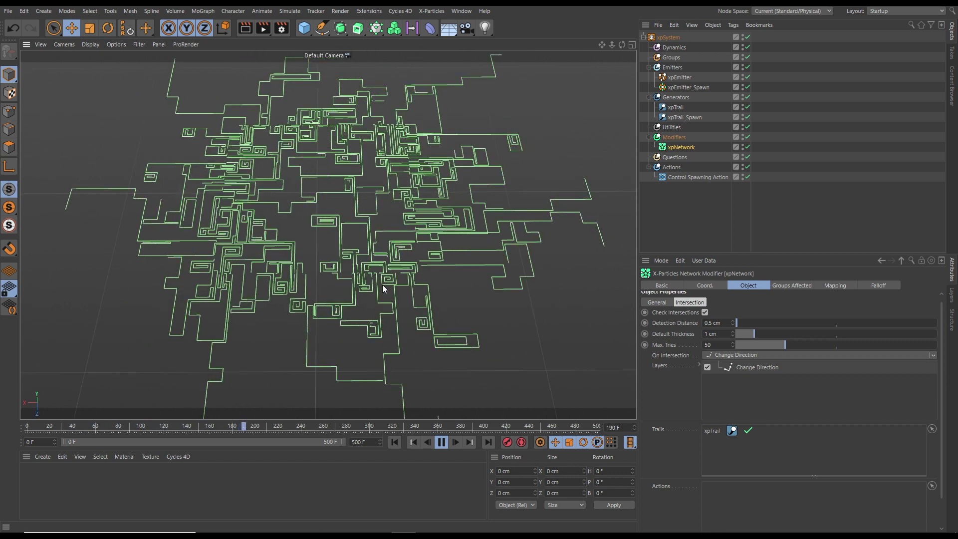
left_click(440, 443)
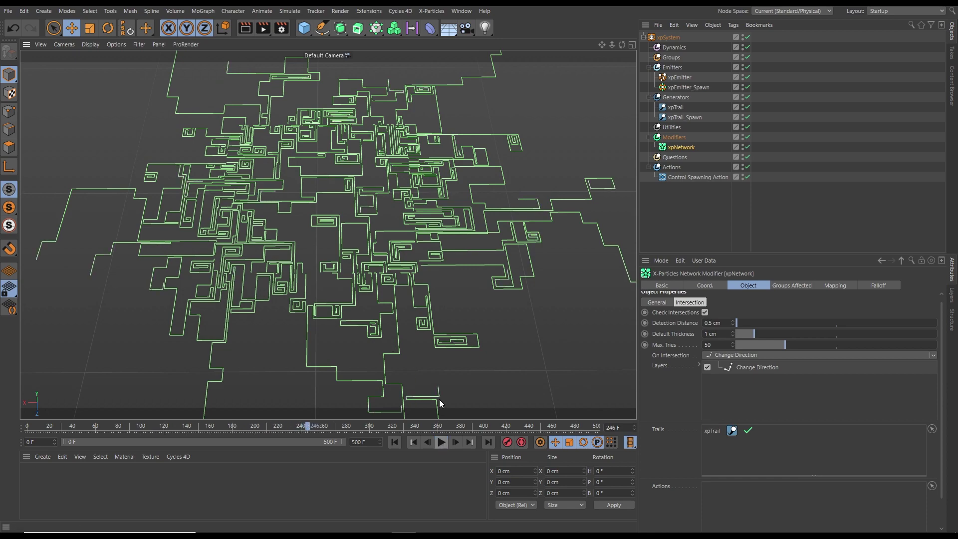
scroll(381, 242, "down", 3)
mouse_move(381, 243)
left_mouse_down("alt")
mouse_move(381, 274)
mouse_move(366, 256)
mouse_move(378, 245)
left_mouse_up("alt")
right_click_drag(368, 244, 483, 220, "alt")
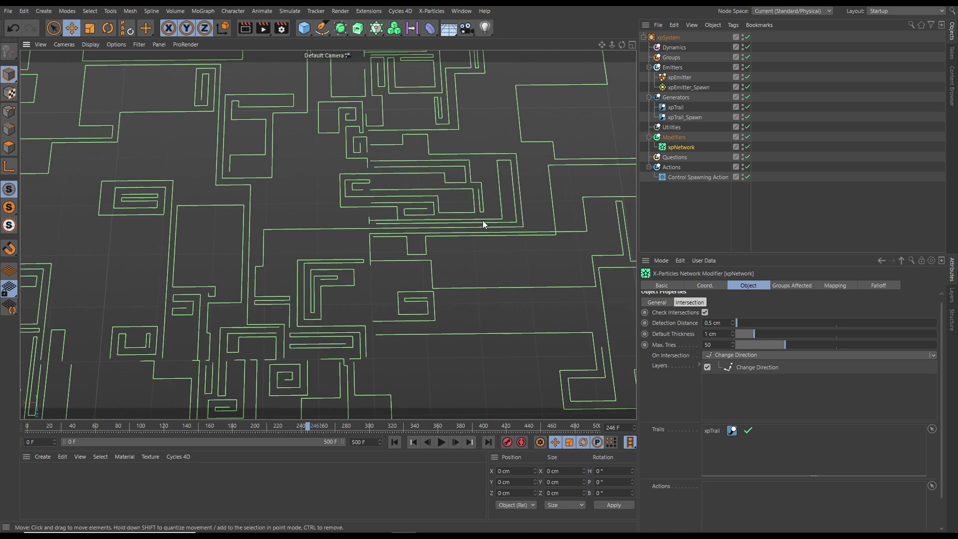
left_click_drag(414, 254, 325, 288, "alt")
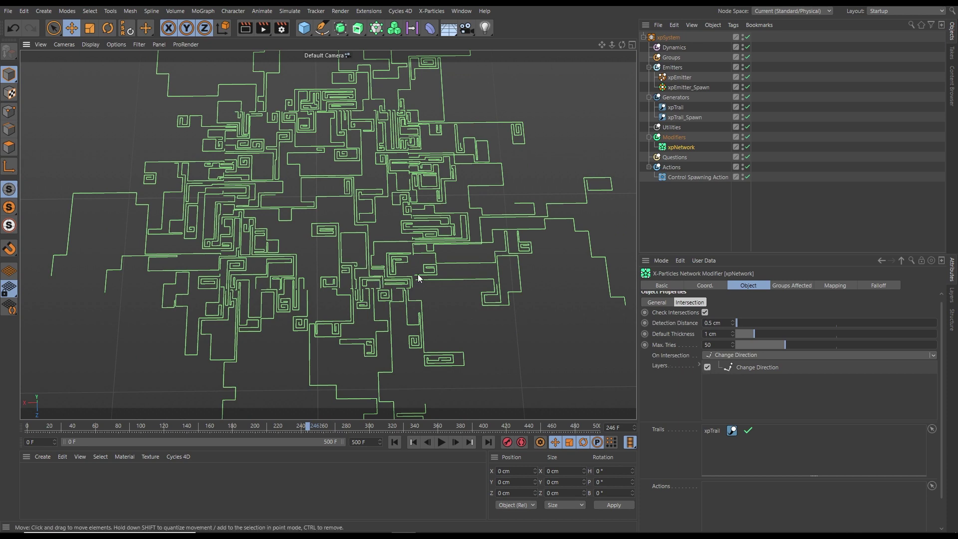
scroll(417, 277, "down", 5)
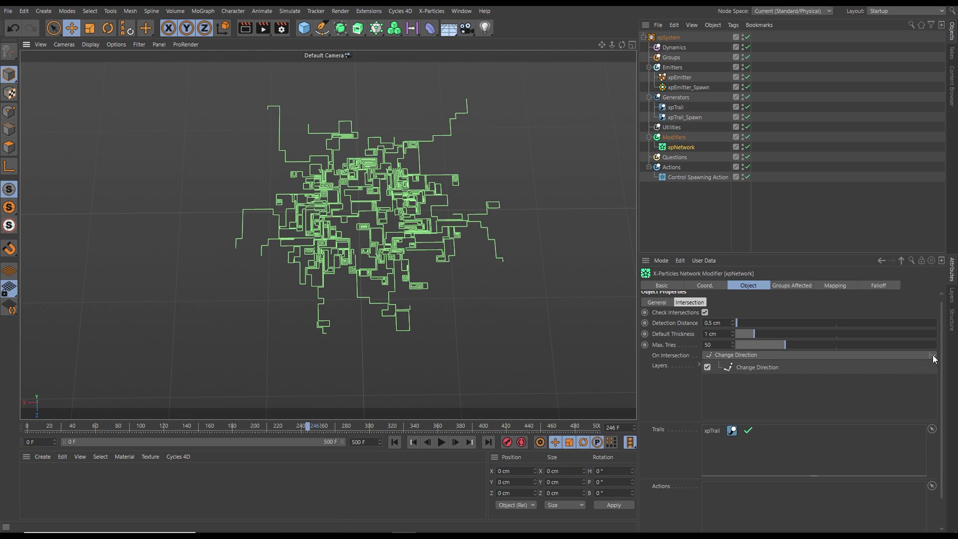
- Set On Intersection to Trigger Actions with Control Spawning Action, then replay from frame 0
left_click(933, 354)
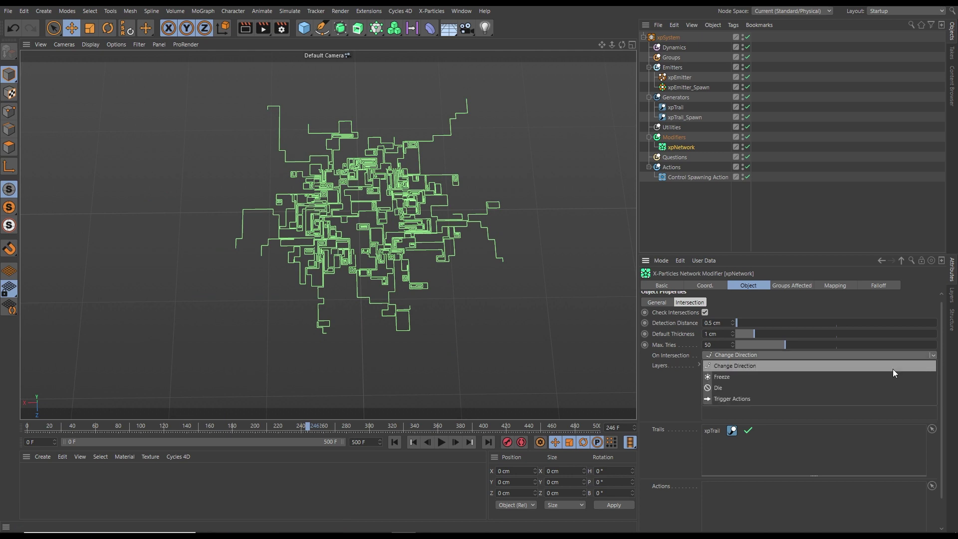
left_click(744, 399)
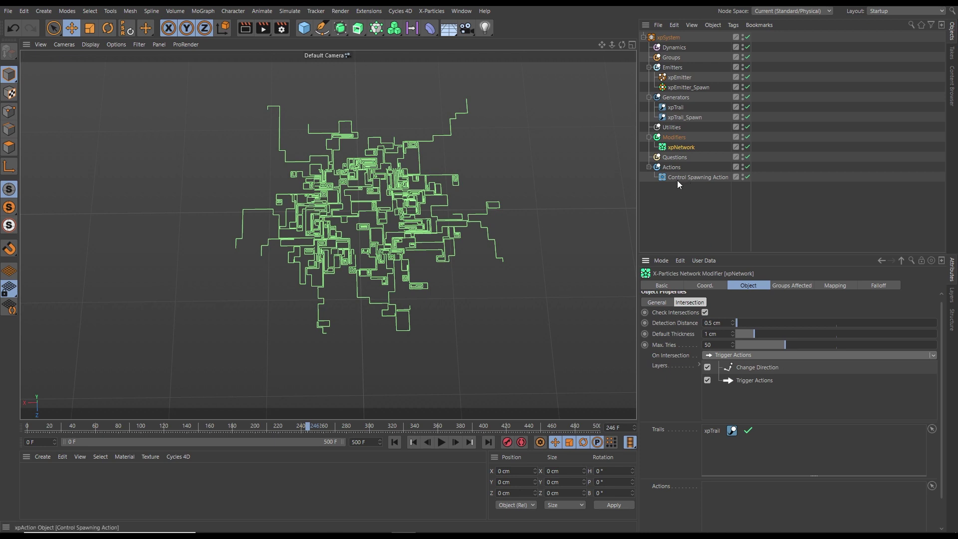
left_click_drag(685, 176, 718, 365)
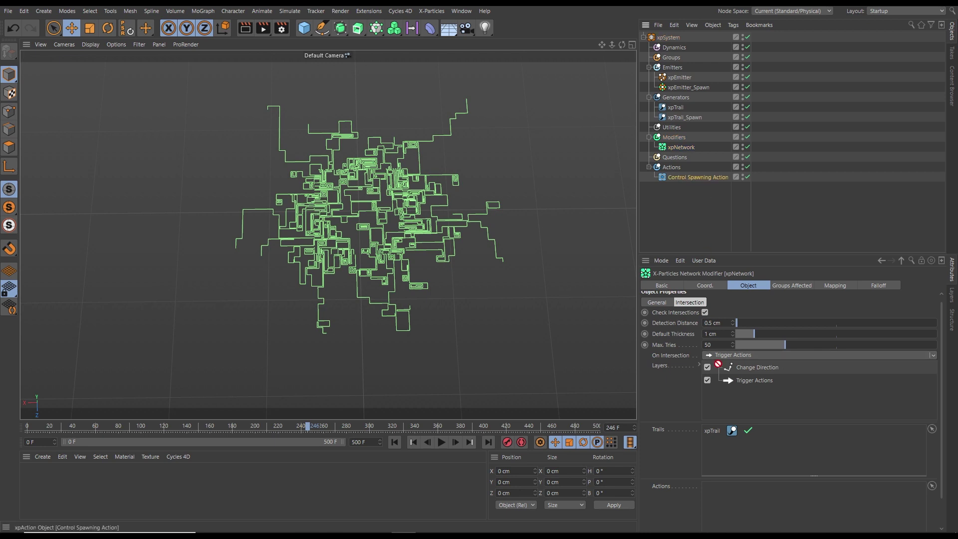
left_click_drag(740, 497, 740, 494)
left_click(395, 442)
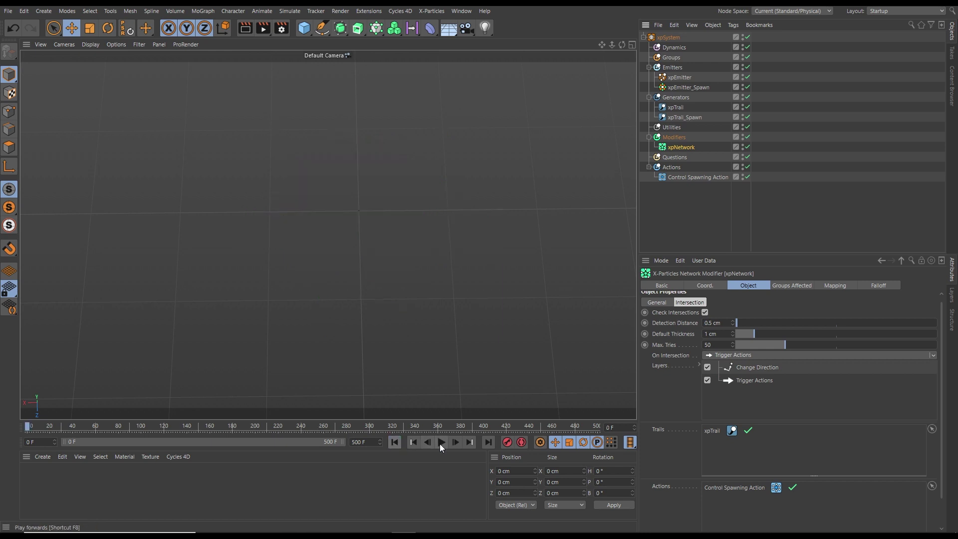
left_click(441, 442)
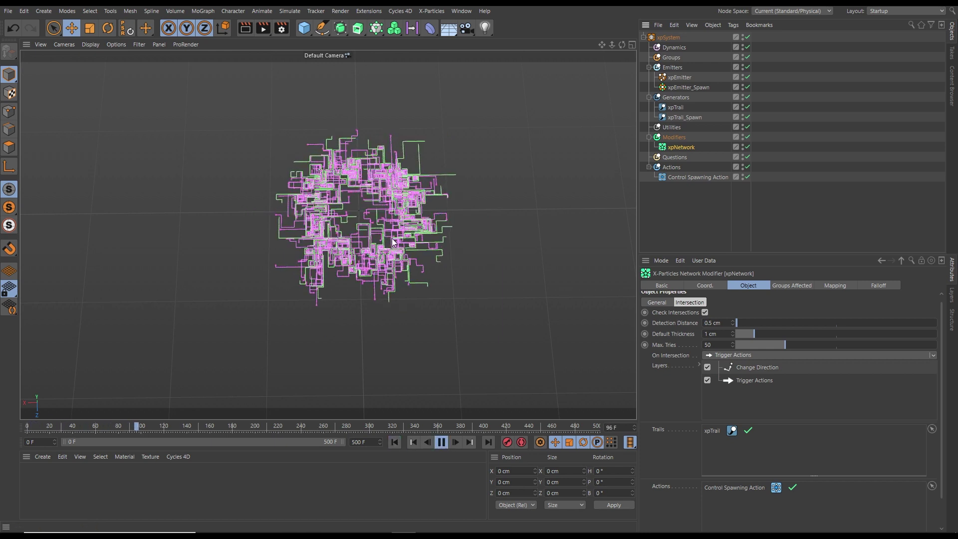
- Pause, add xpTrail_Spawn to the Intersection Trails list, then replay and orbit the view
left_click(441, 442)
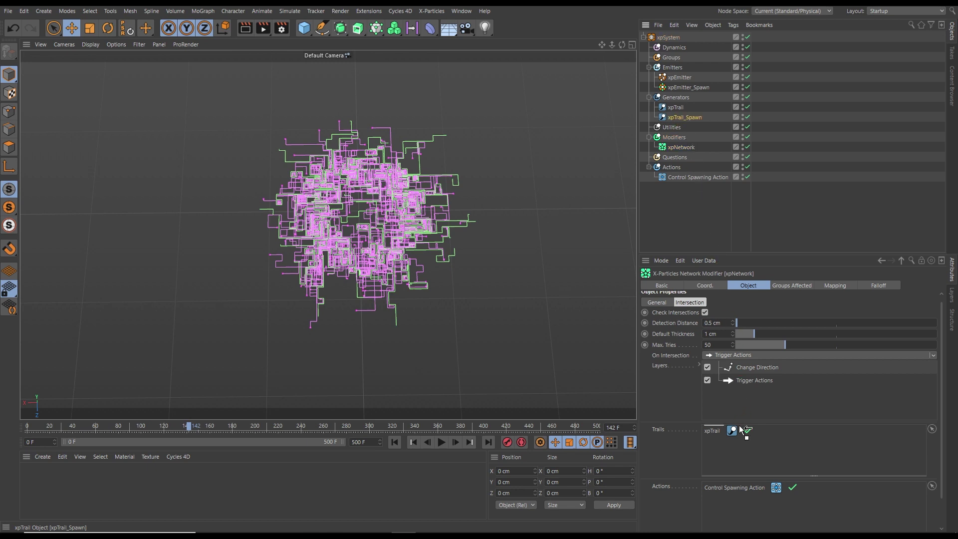
left_click_drag(721, 447, 721, 448)
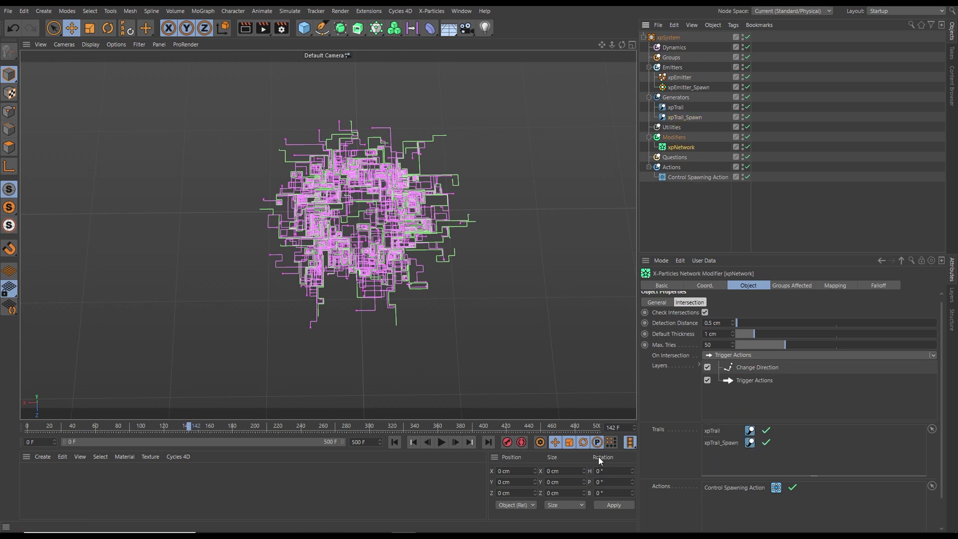
left_click(395, 443)
left_click(440, 443)
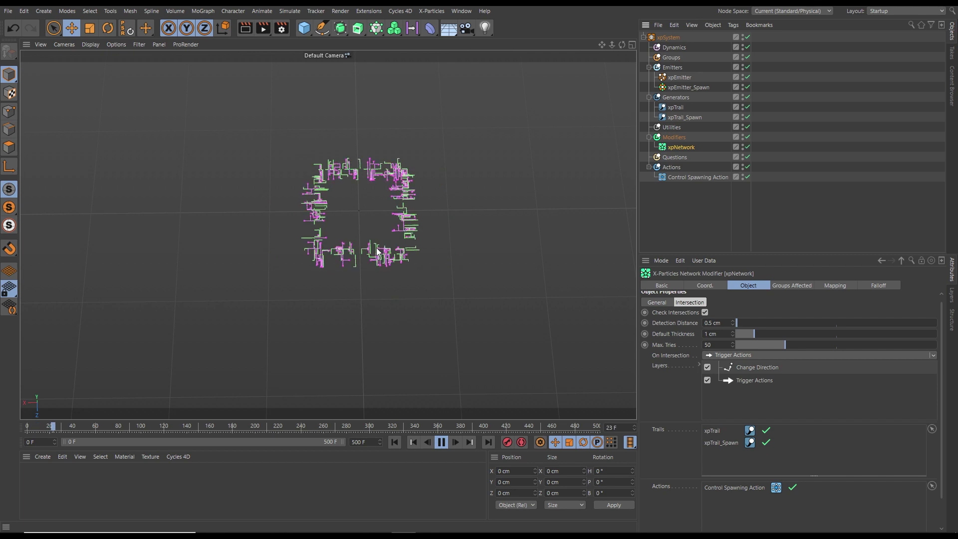
left_click_drag(337, 288, 314, 279, "alt")
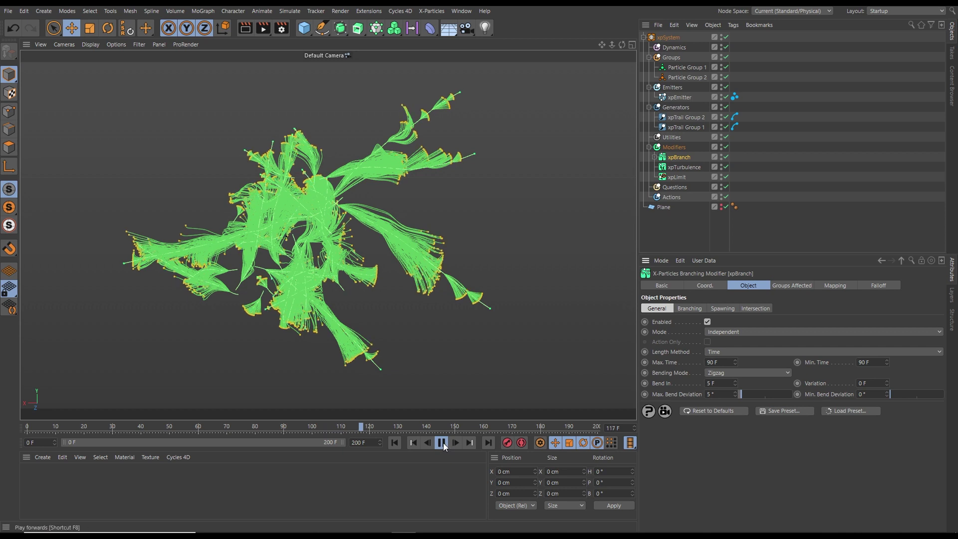
- Stop playback, add a Freeze layer to xpBranch's intersection settings, and replay from start
key("F8")
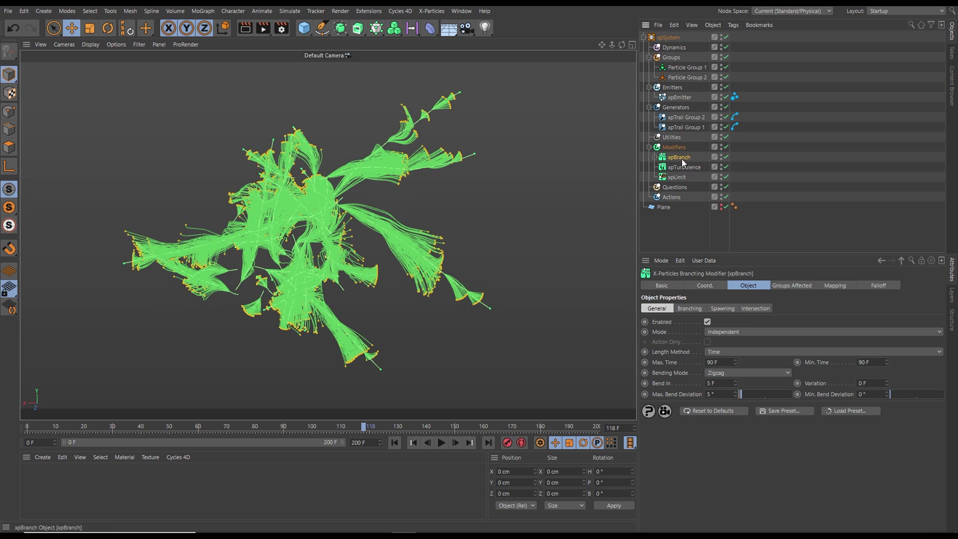
left_click(756, 306)
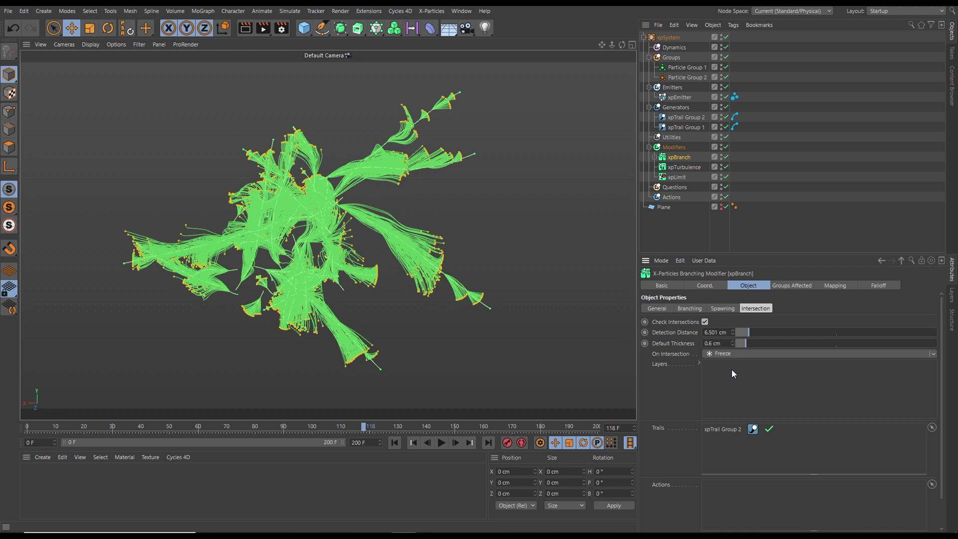
left_click_drag(731, 354, 734, 356)
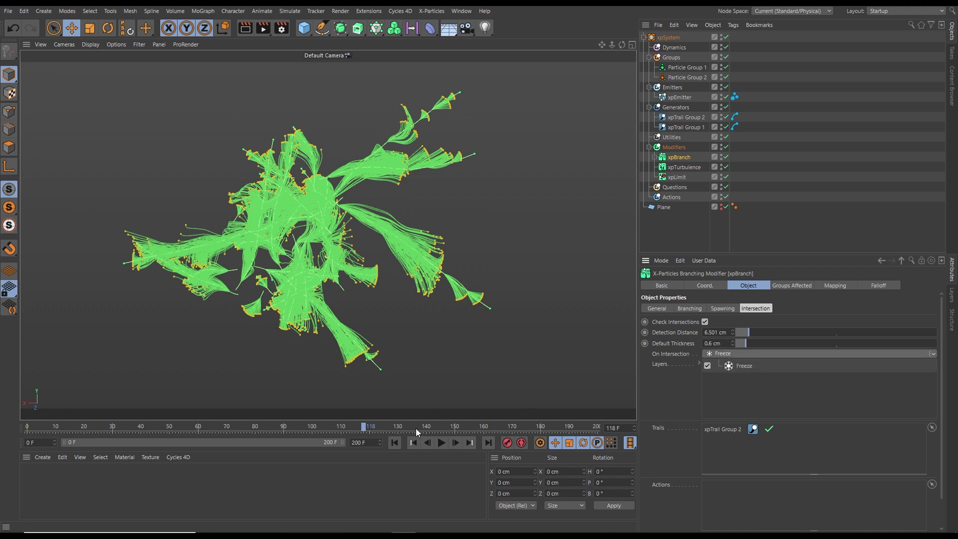
left_click(395, 442)
left_click(441, 443)
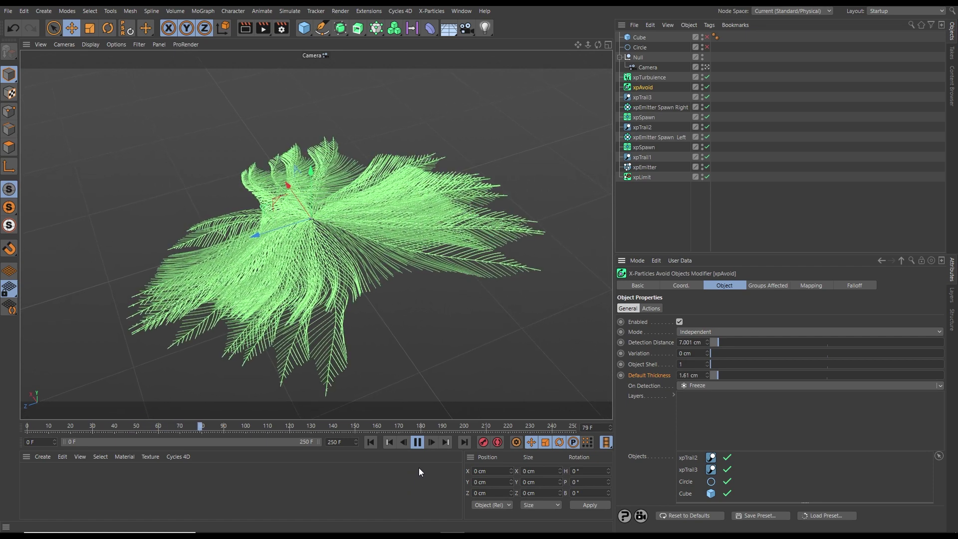
- Stop playback, then test xpAvoid's freeze-on-detection by replaying and rewinding to frame 0
key("F8")
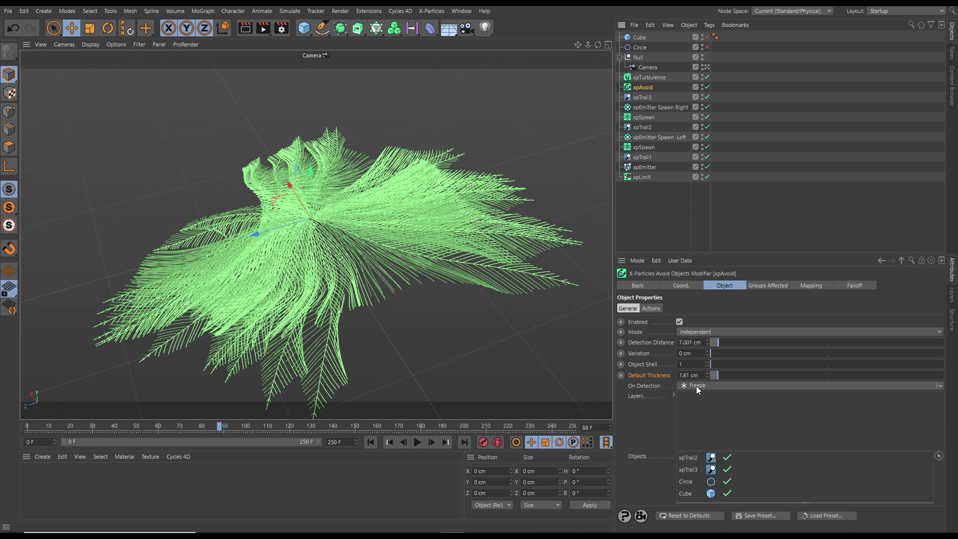
left_click(370, 441)
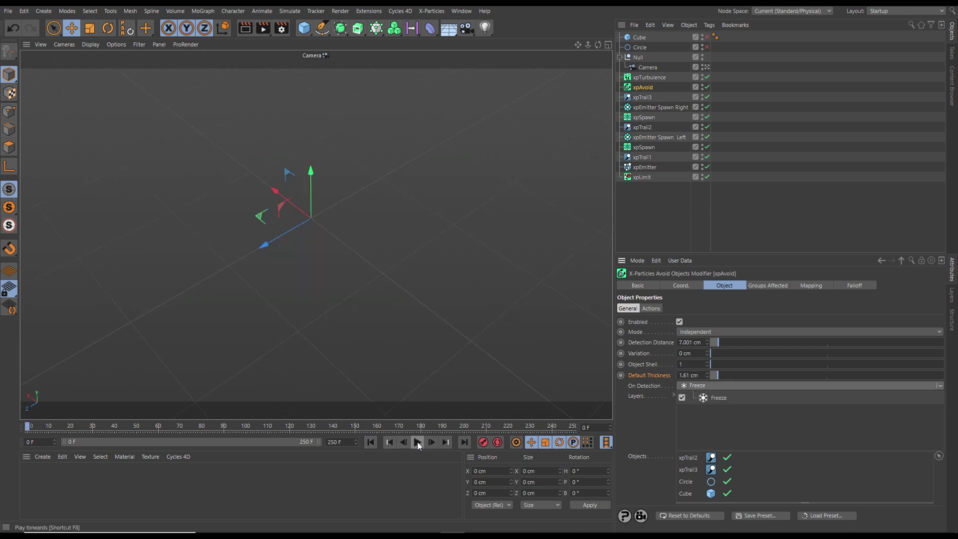
left_click(417, 441)
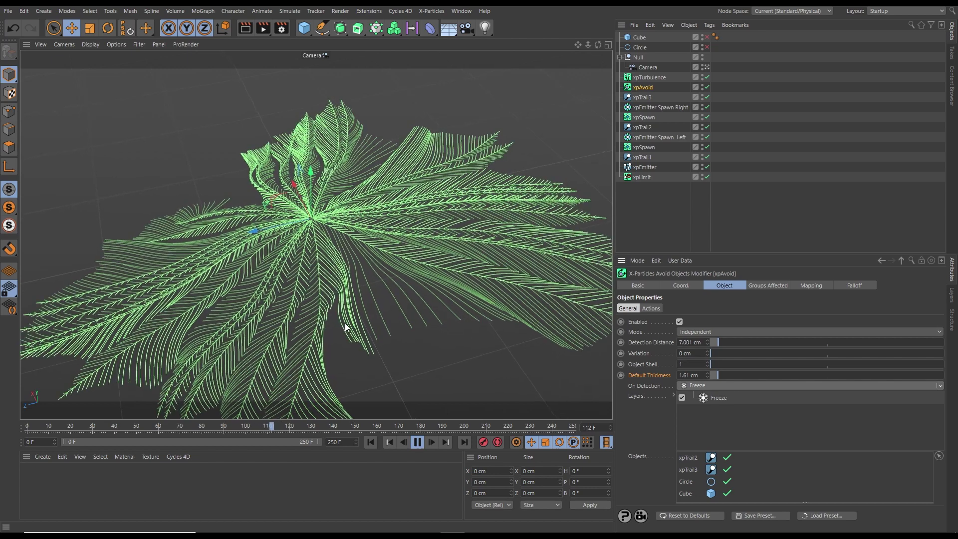
left_click(420, 442)
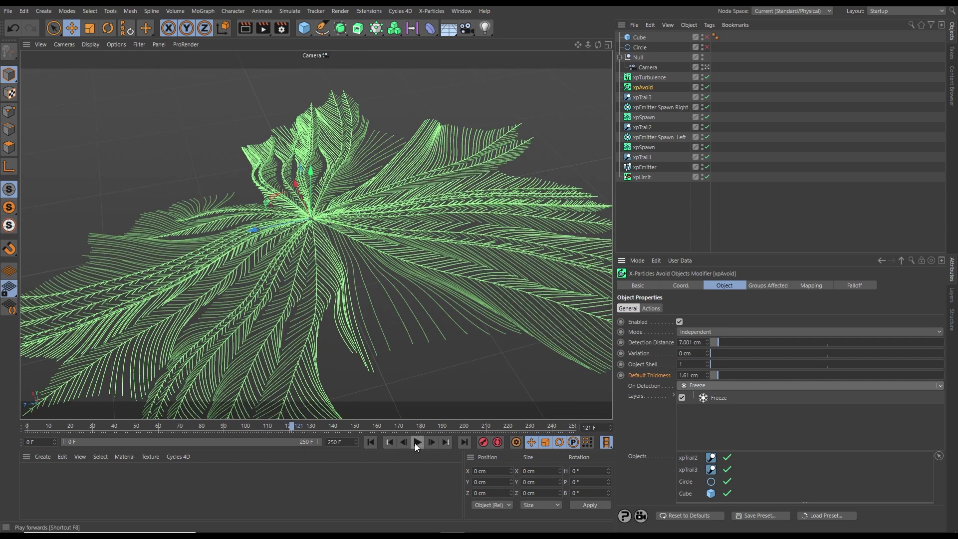
left_click(370, 443)
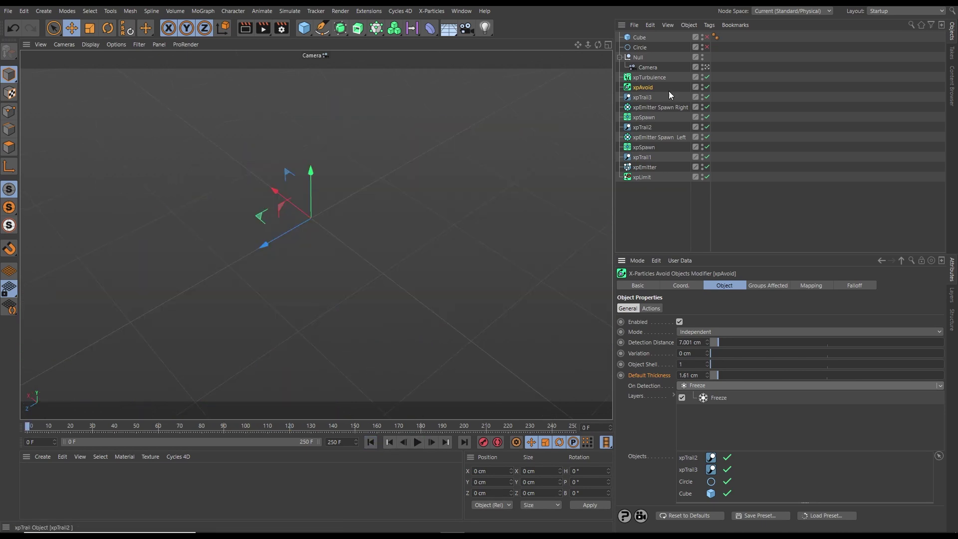
- Enable the Circle, play the simulation, then pause and rewind to frame 0
left_click(705, 48)
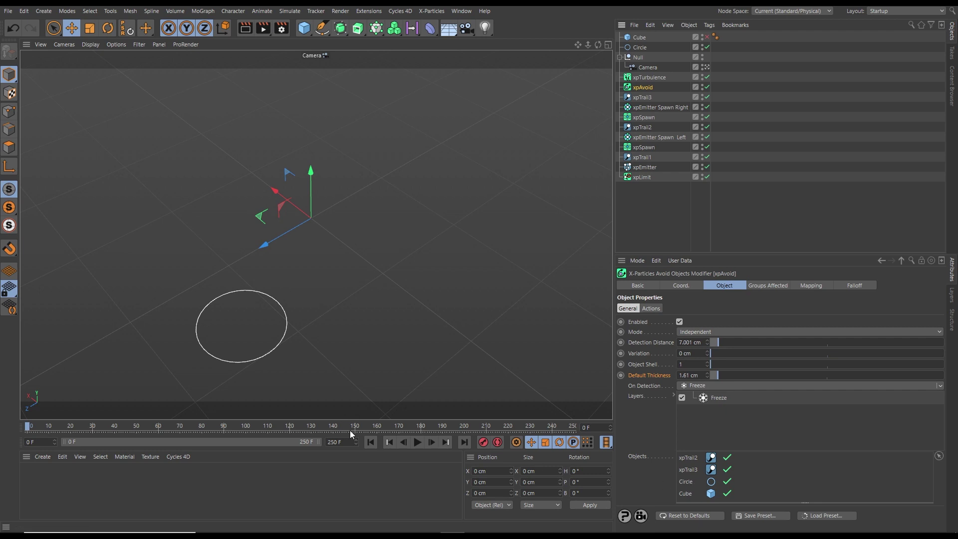
left_click(418, 442)
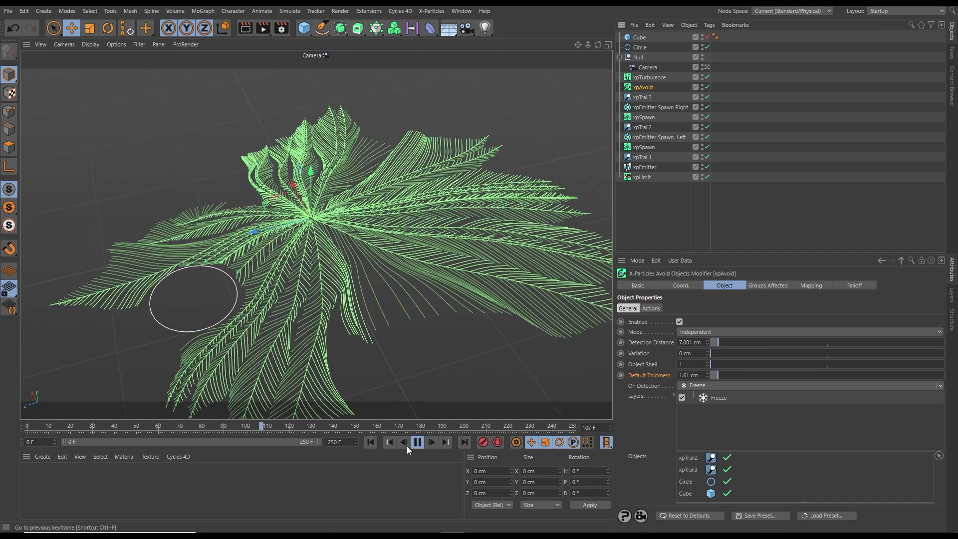
left_click(417, 442)
left_click(369, 442)
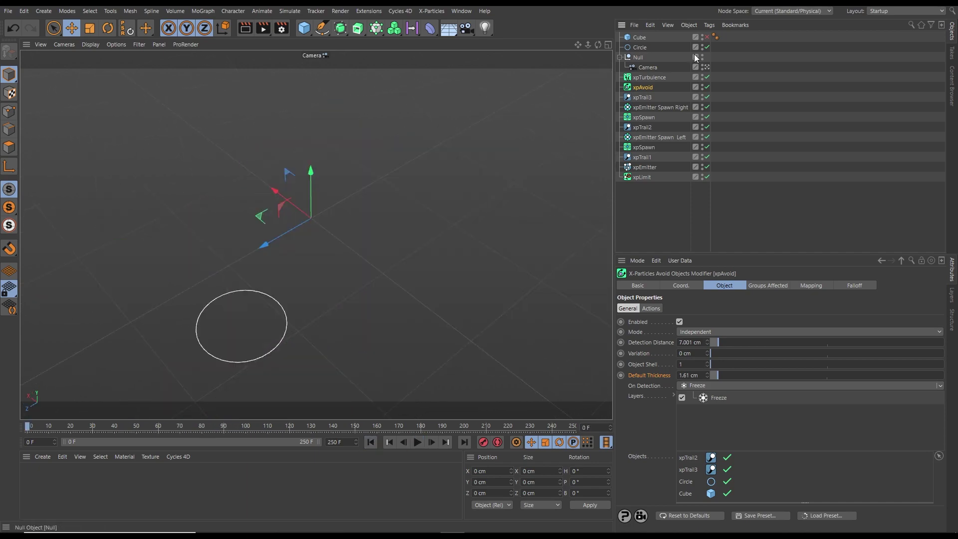
- Enable the Cube beside the Circle, play, and restart the simulation from the beginning
left_click(707, 37)
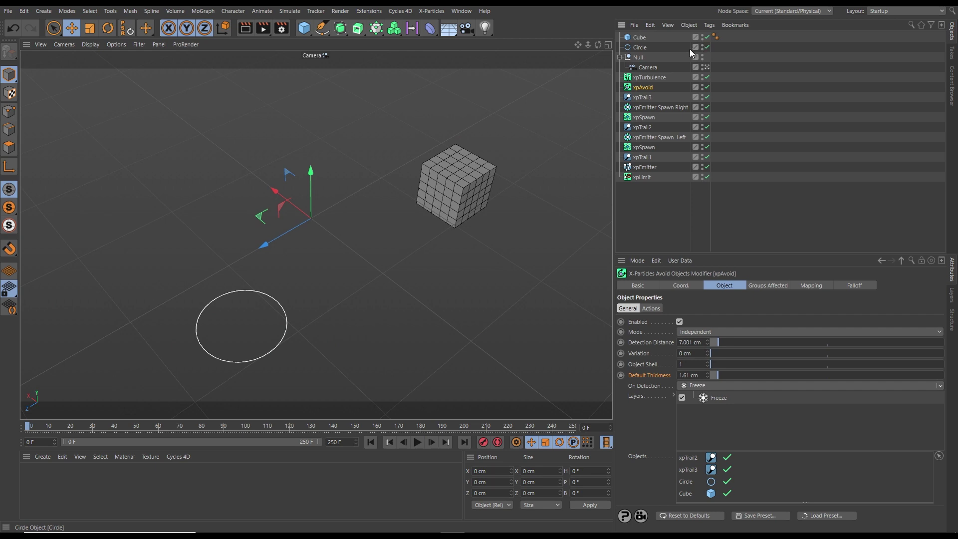
left_click(417, 442)
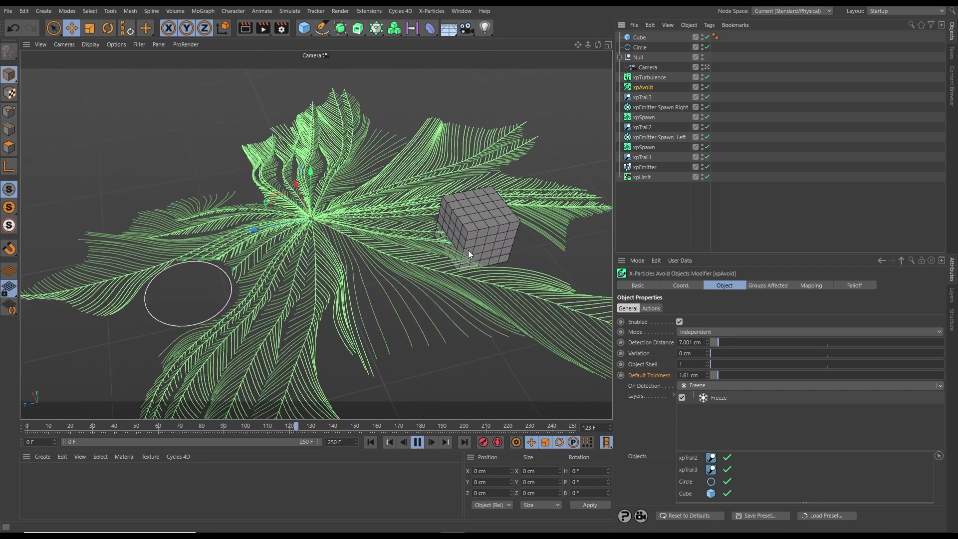
left_click(370, 442)
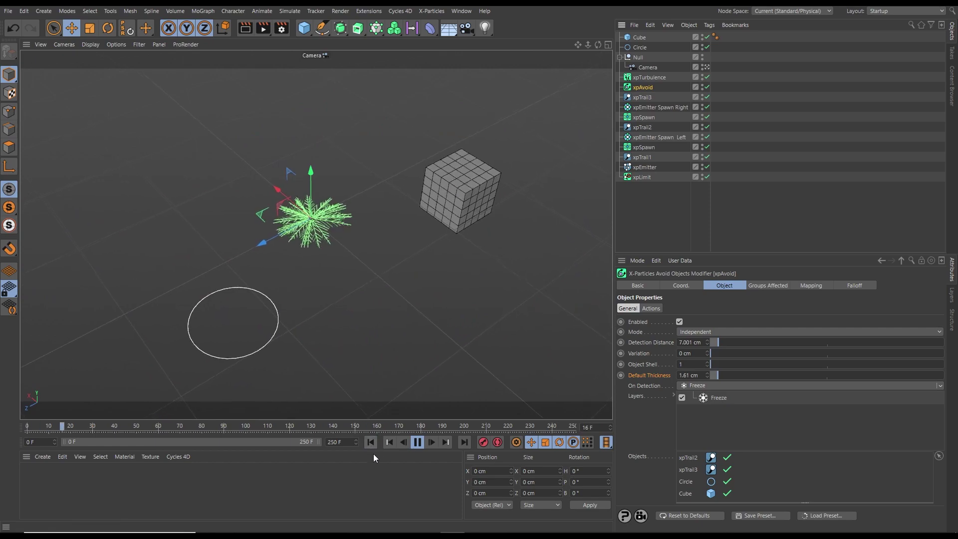